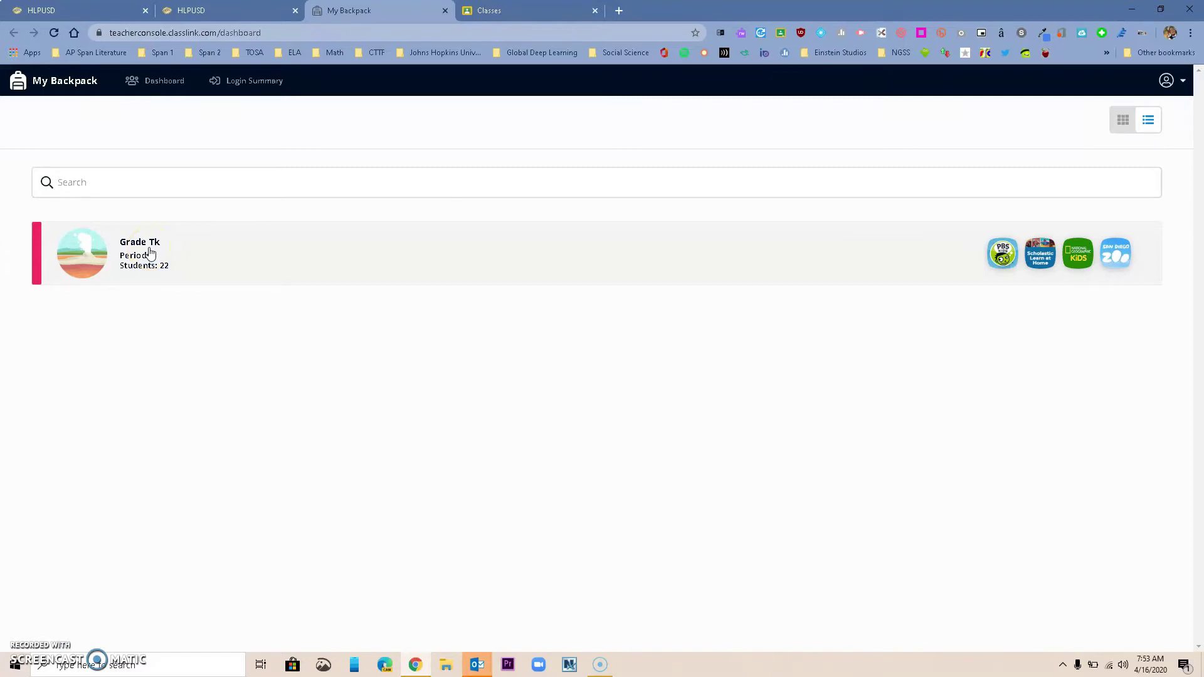
Open the Grade Tk class page in the Teacher Console.
{"action": "left_click", "coordinate": [157, 254]}
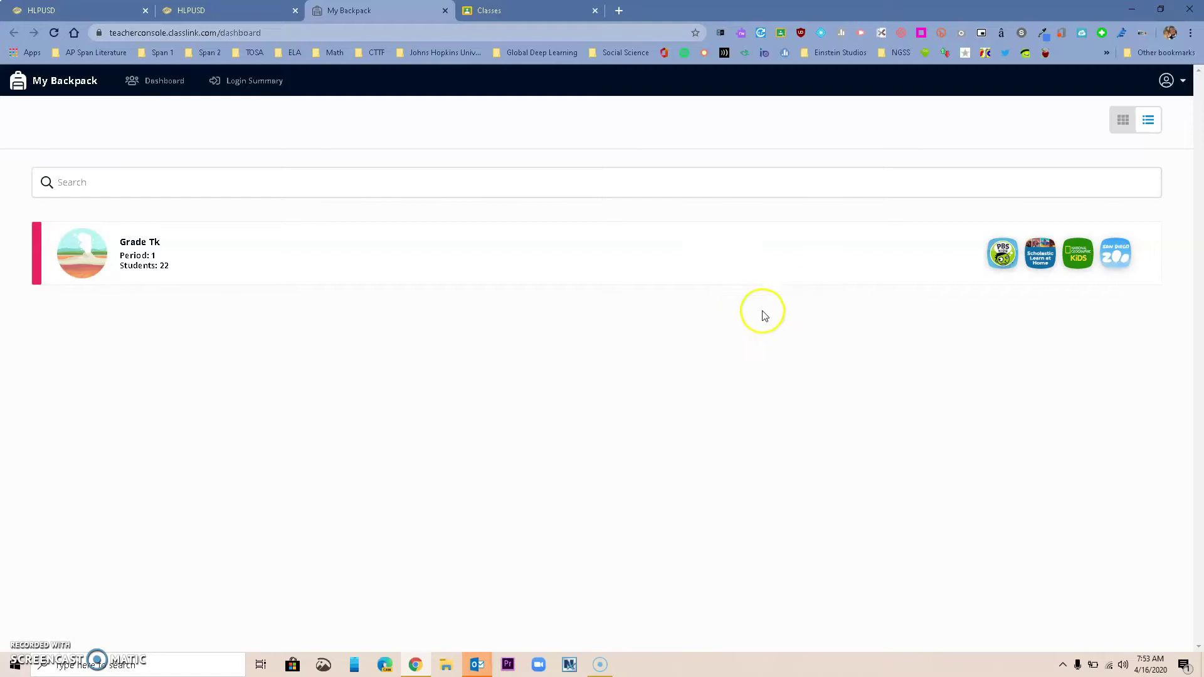
{"action": "left_click", "coordinate": [139, 249]}
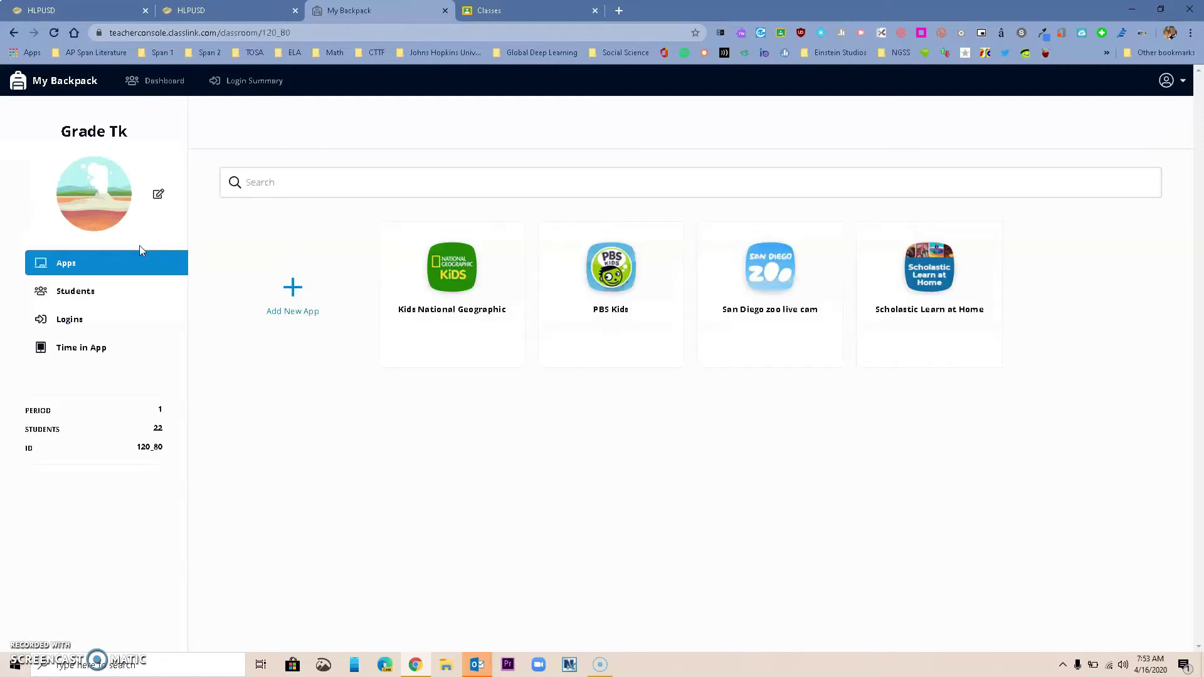
{"action": "left_click", "coordinate": [148, 275]}
{"action": "left_click", "coordinate": [160, 195]}
{"action": "left_click", "coordinate": [65, 262]}
{"action": "left_click", "coordinate": [286, 266]}
Review Grade Tk's students, login days and time in apps, then return to its four apps.
{"action": "left_click", "coordinate": [76, 296]}
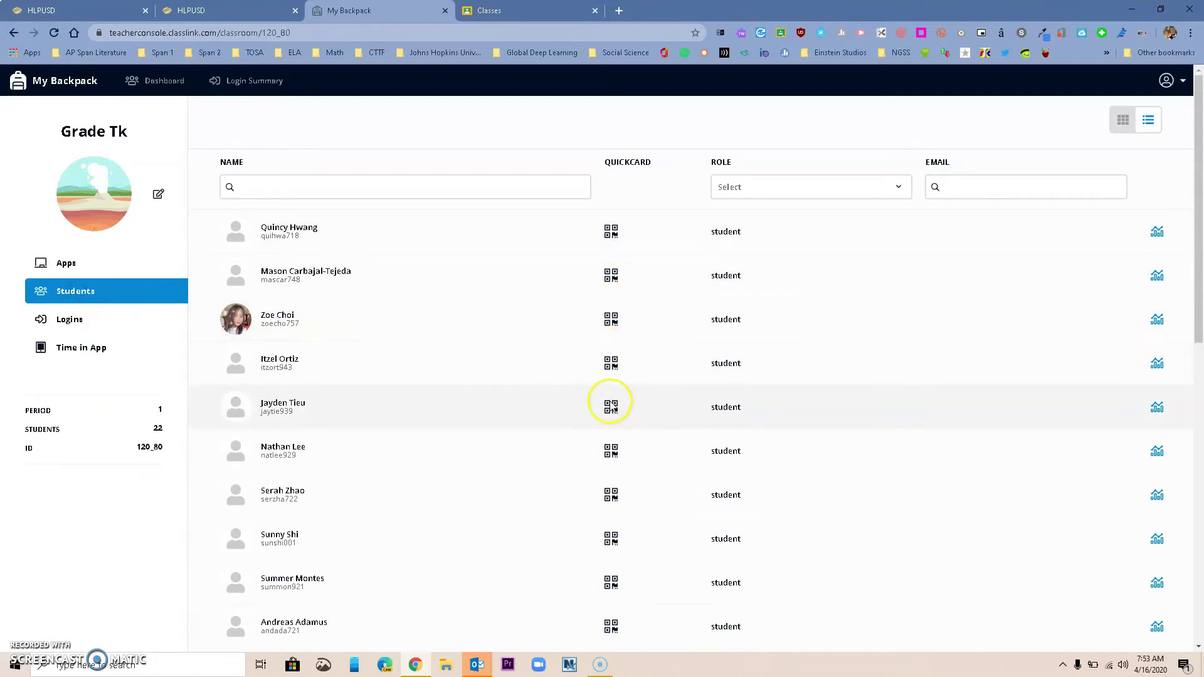
{"action": "left_click", "coordinate": [74, 323]}
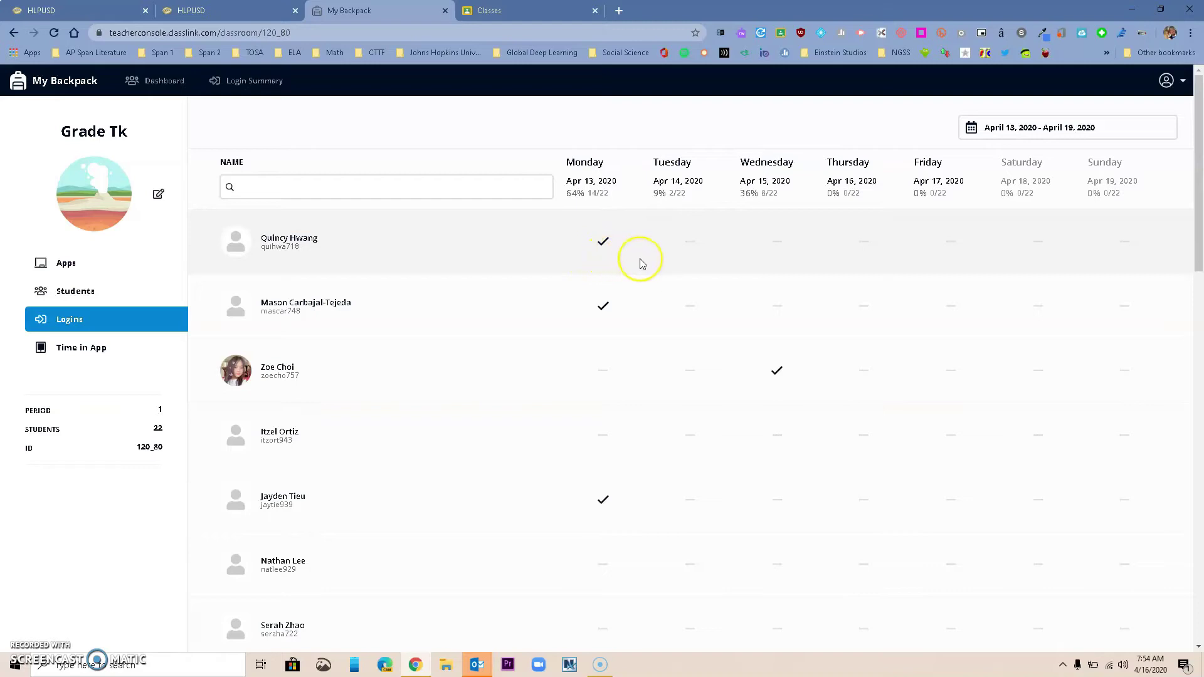
{"action": "left_click", "coordinate": [83, 350]}
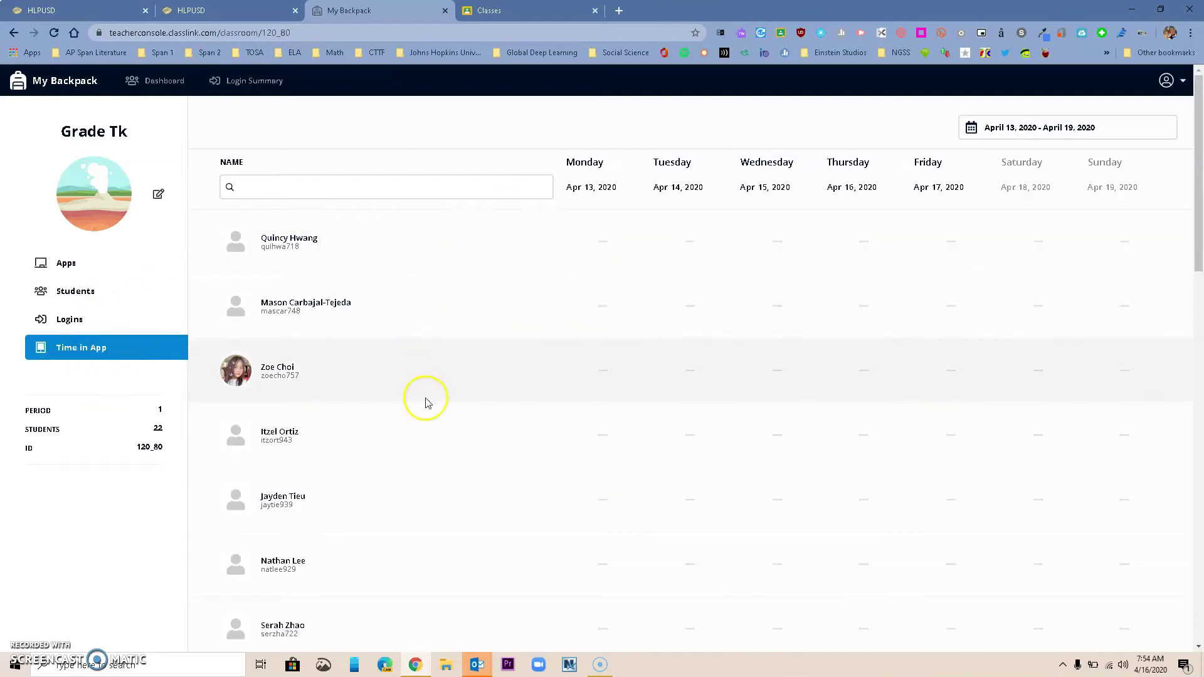
{"action": "left_click", "coordinate": [66, 269]}
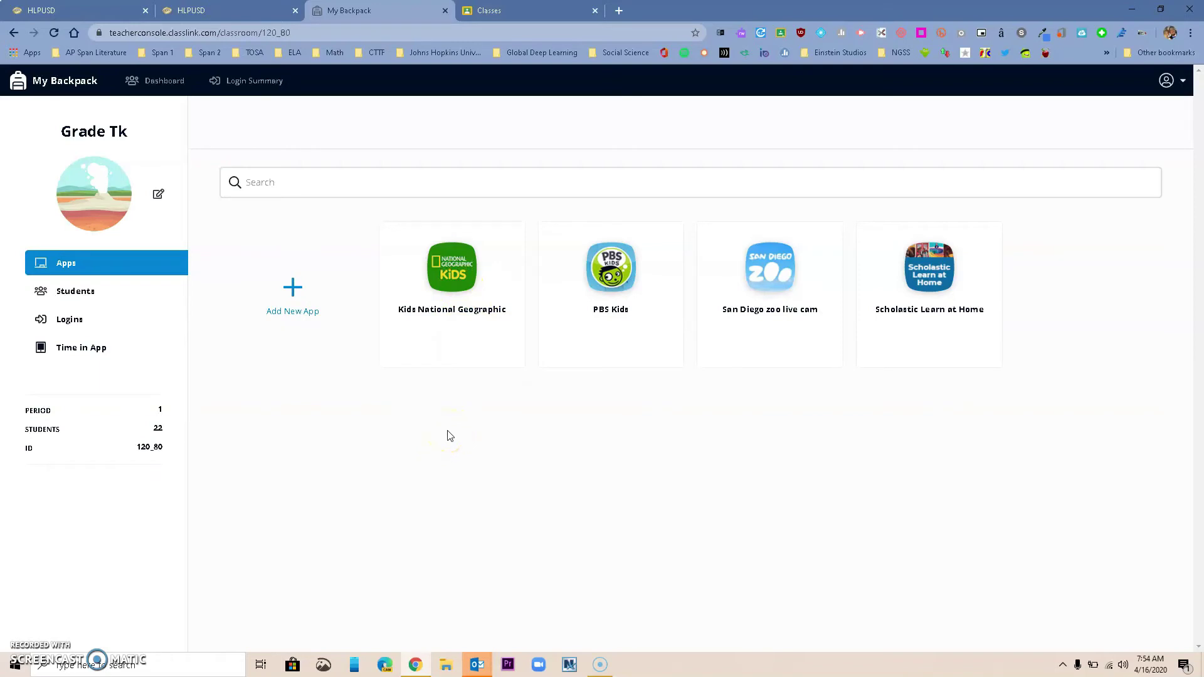
Browse the app library's District, High School, K - 2nd, Middle School and PreK - TK tabs.
{"action": "left_click", "coordinate": [295, 295]}
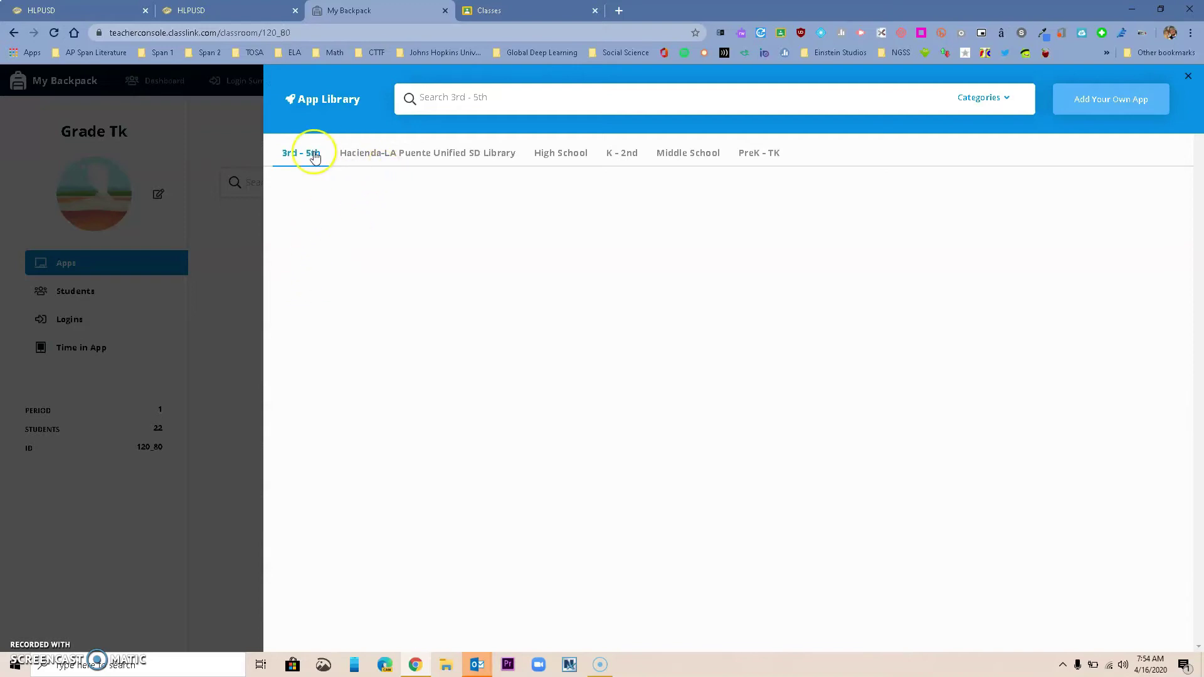
{"action": "left_click", "coordinate": [379, 155]}
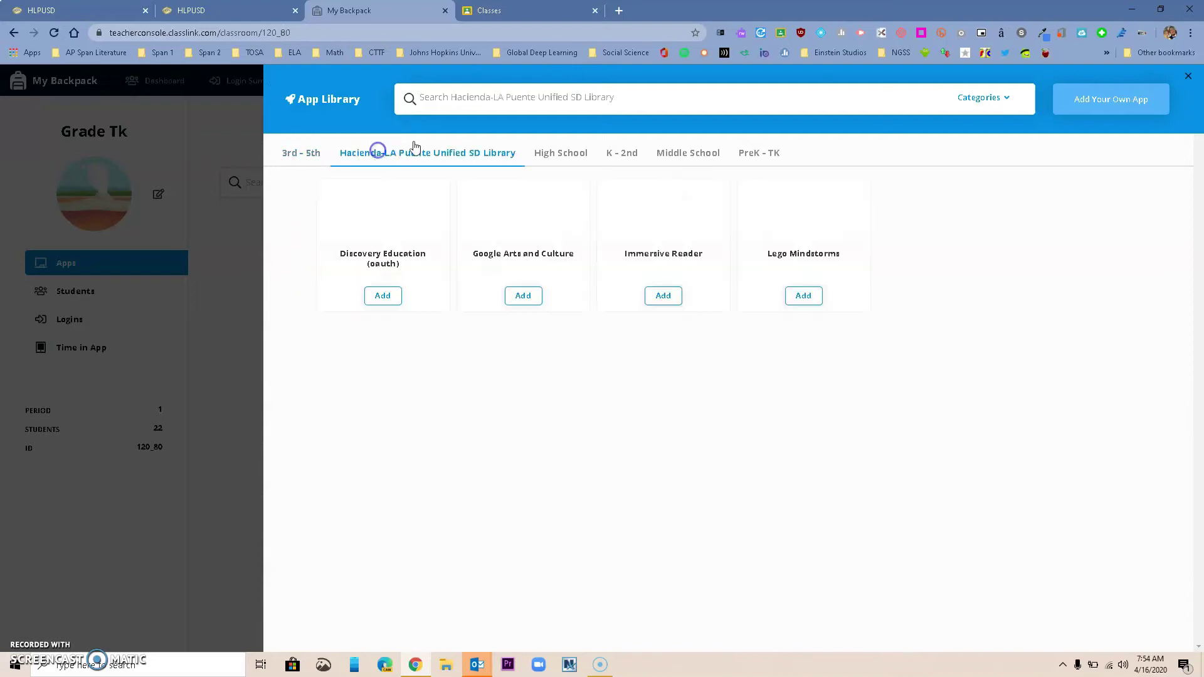
{"action": "left_click", "coordinate": [547, 155]}
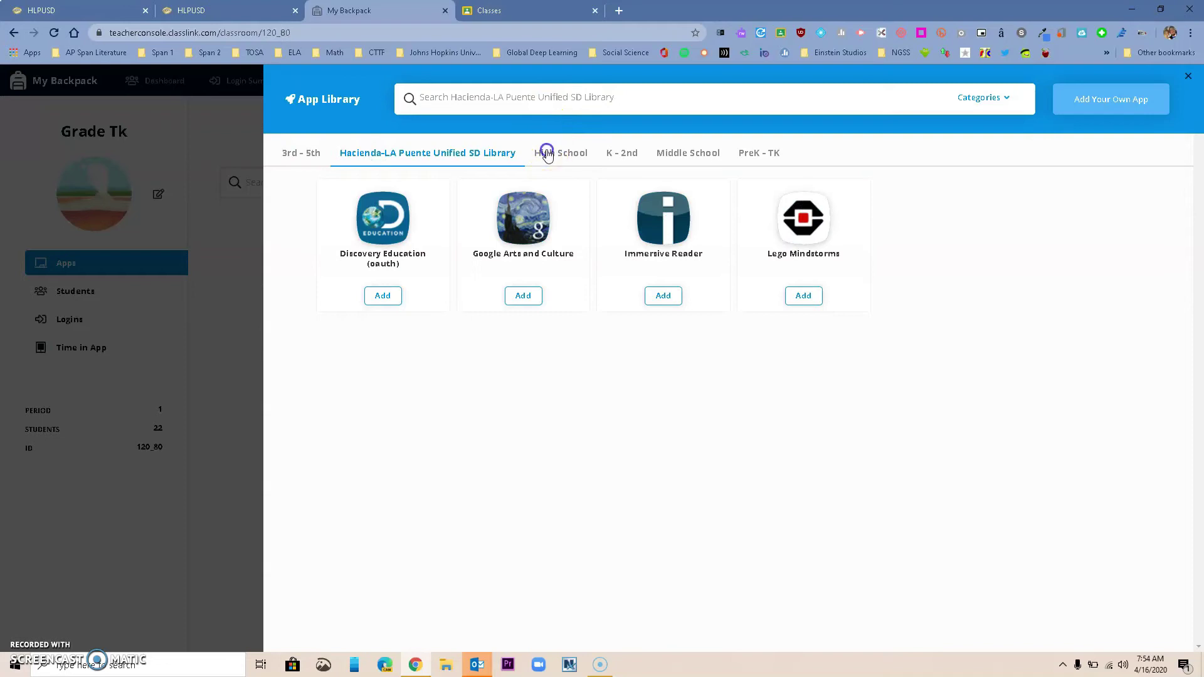
{"action": "left_click", "coordinate": [635, 160]}
{"action": "left_click", "coordinate": [684, 158]}
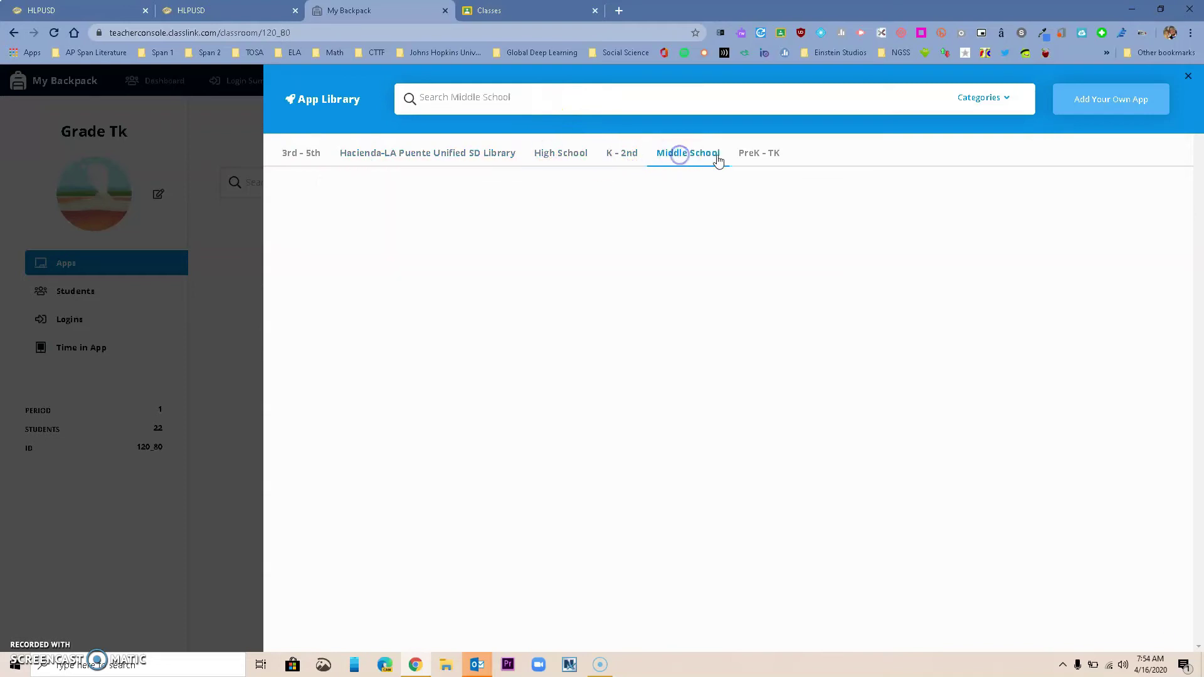
{"action": "left_click", "coordinate": [754, 157]}
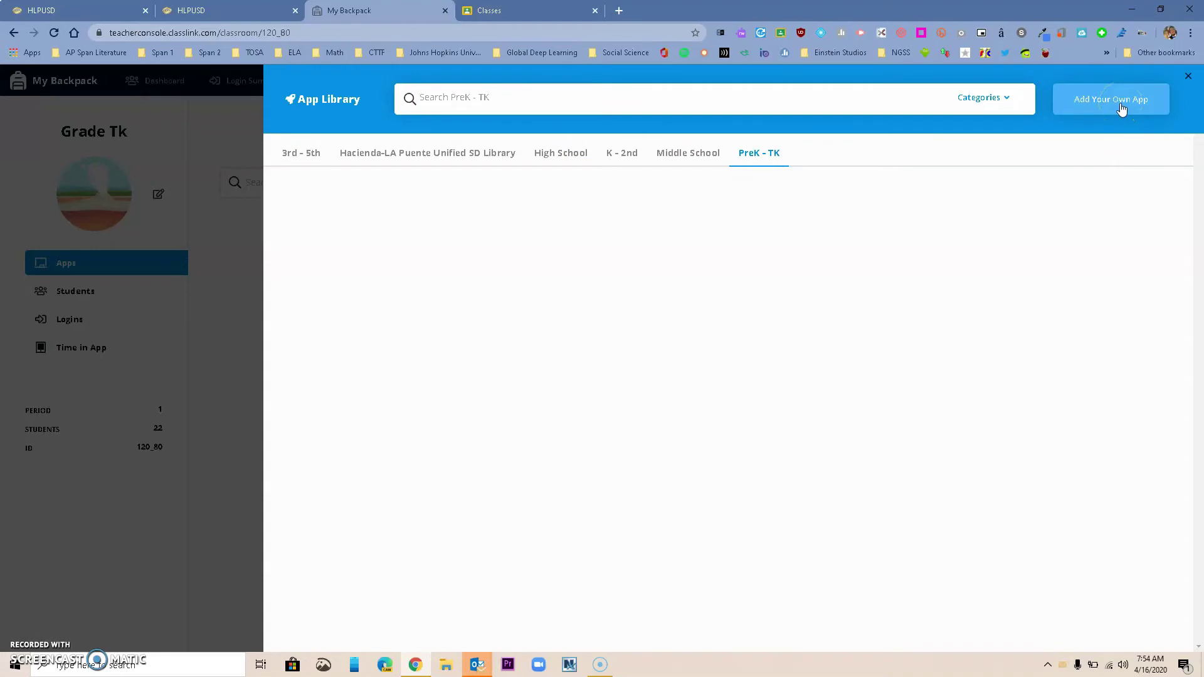
Start a custom app with 'Brainpop' as its app name.
{"action": "left_click", "coordinate": [1121, 110]}
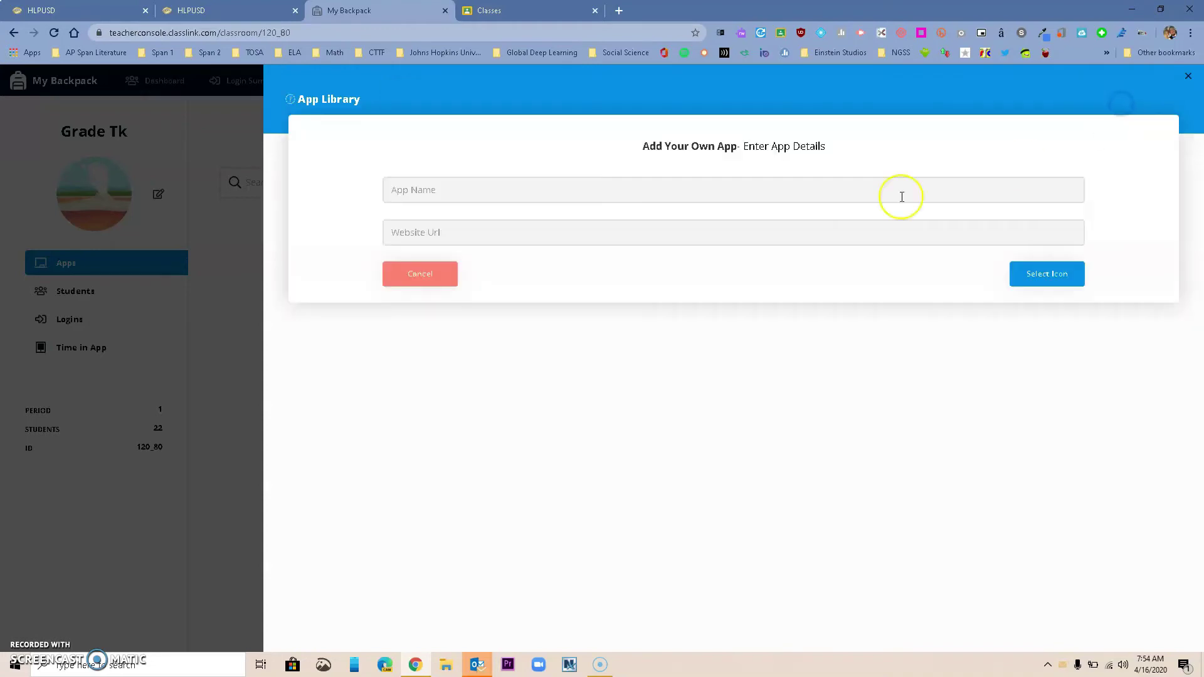
{"action": "left_click", "coordinate": [511, 194]}
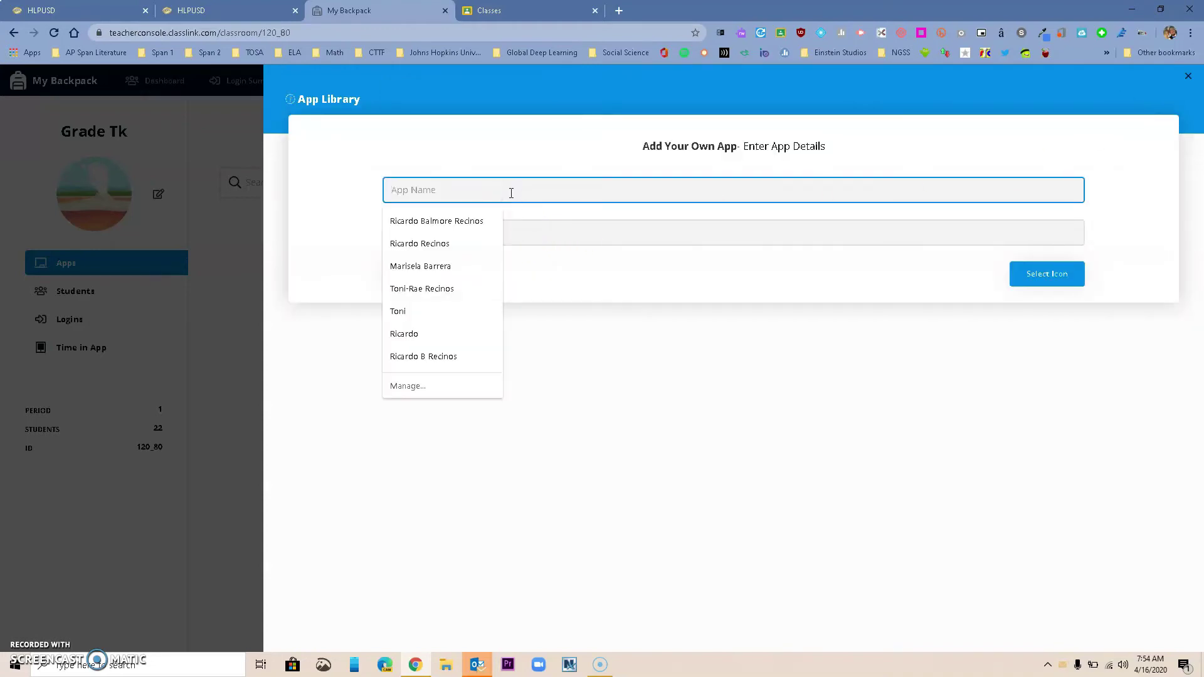
{"action": "type", "text": "Brainpop"}
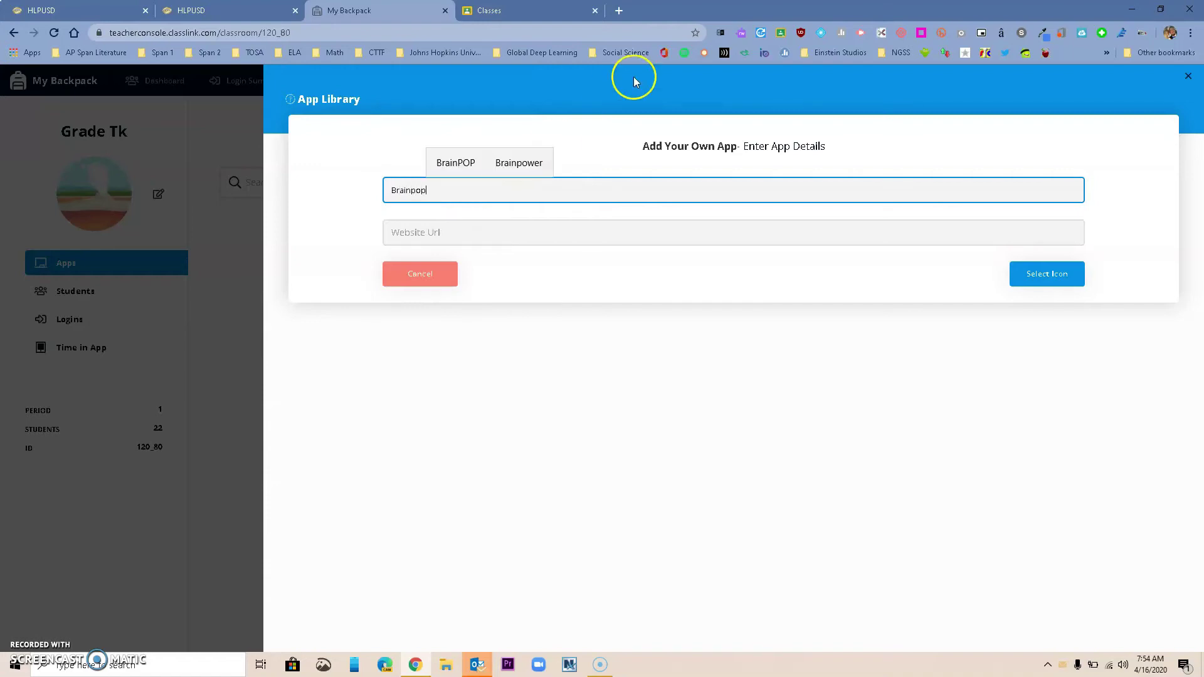
Search the web for 'brainpop' in a new tab and open the BrainPOP website.
{"action": "left_click", "coordinate": [619, 11]}
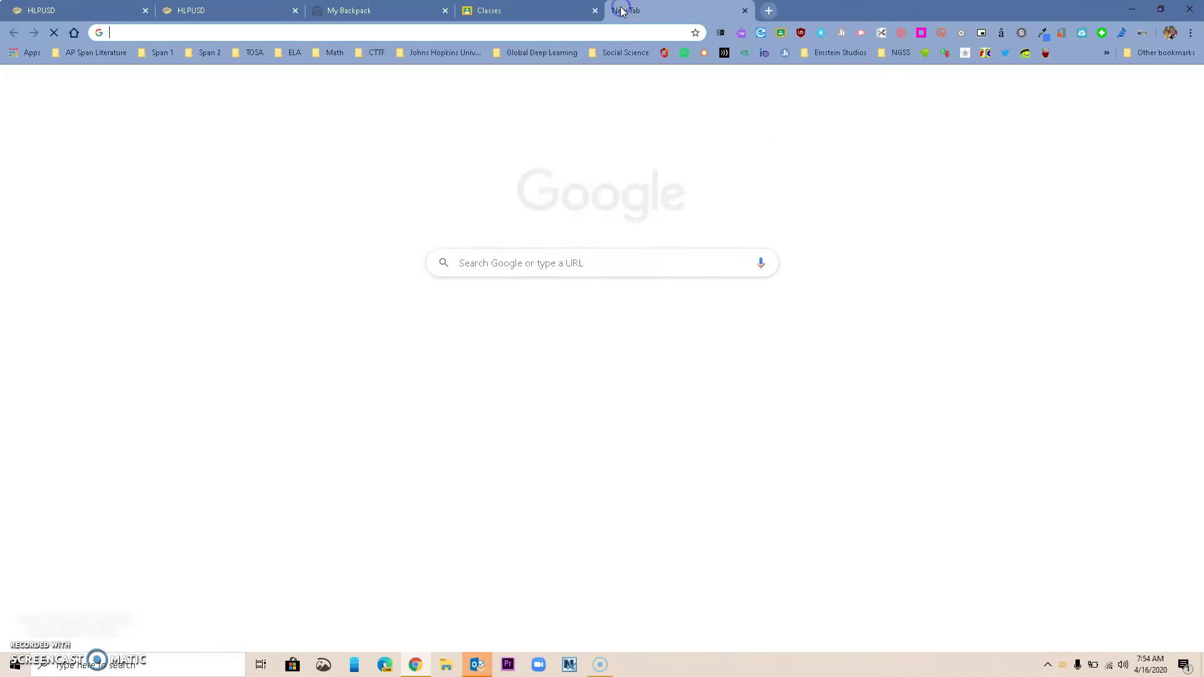
{"action": "type", "text": "brainpop"}
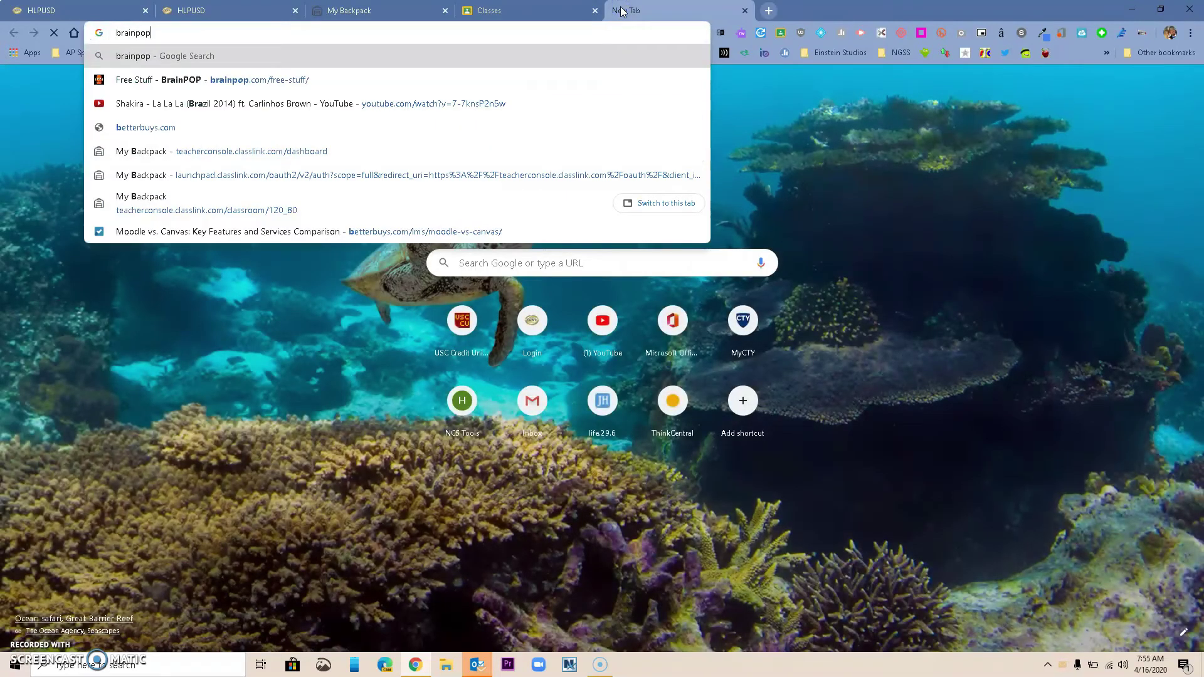
{"action": "key", "text": "Return"}
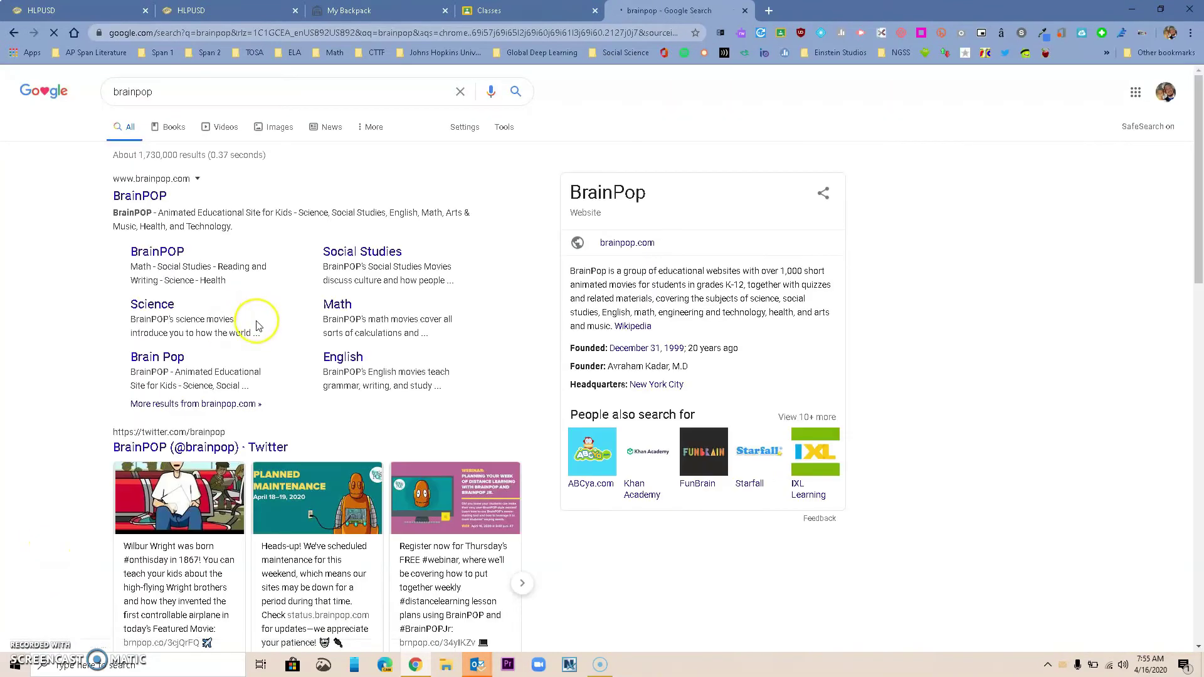
{"action": "left_click", "coordinate": [140, 196]}
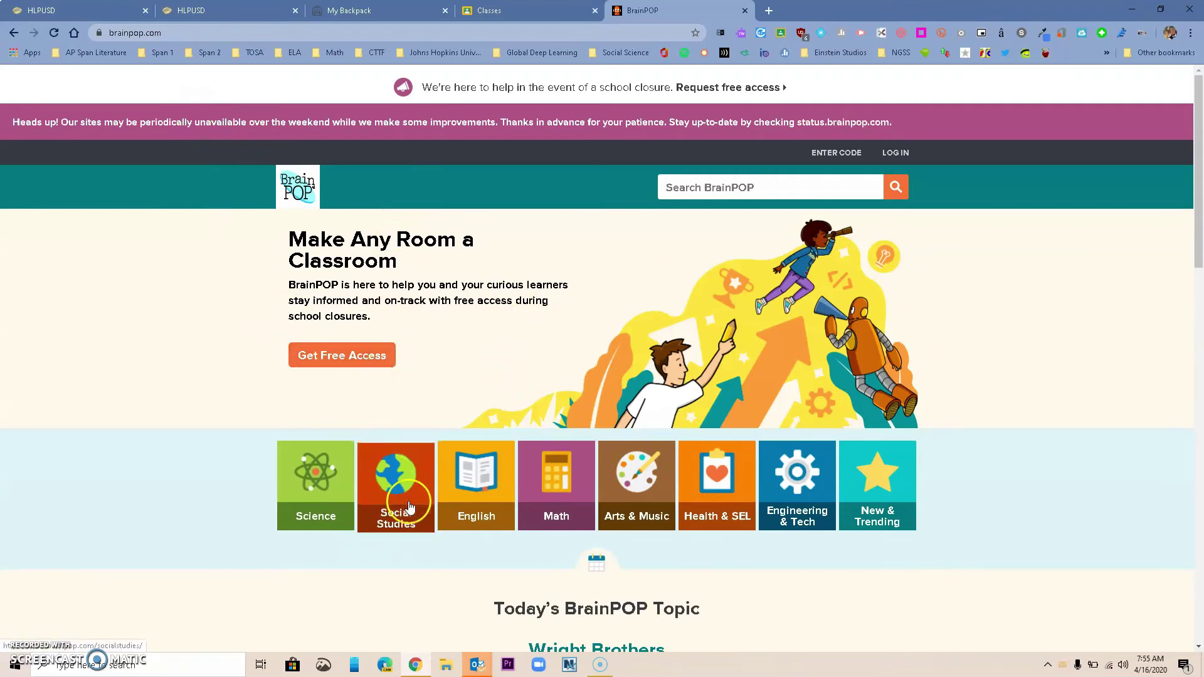
Open the BrainPOP Math page and copy its address, brainpop.com/math/.
{"action": "left_click", "coordinate": [561, 509]}
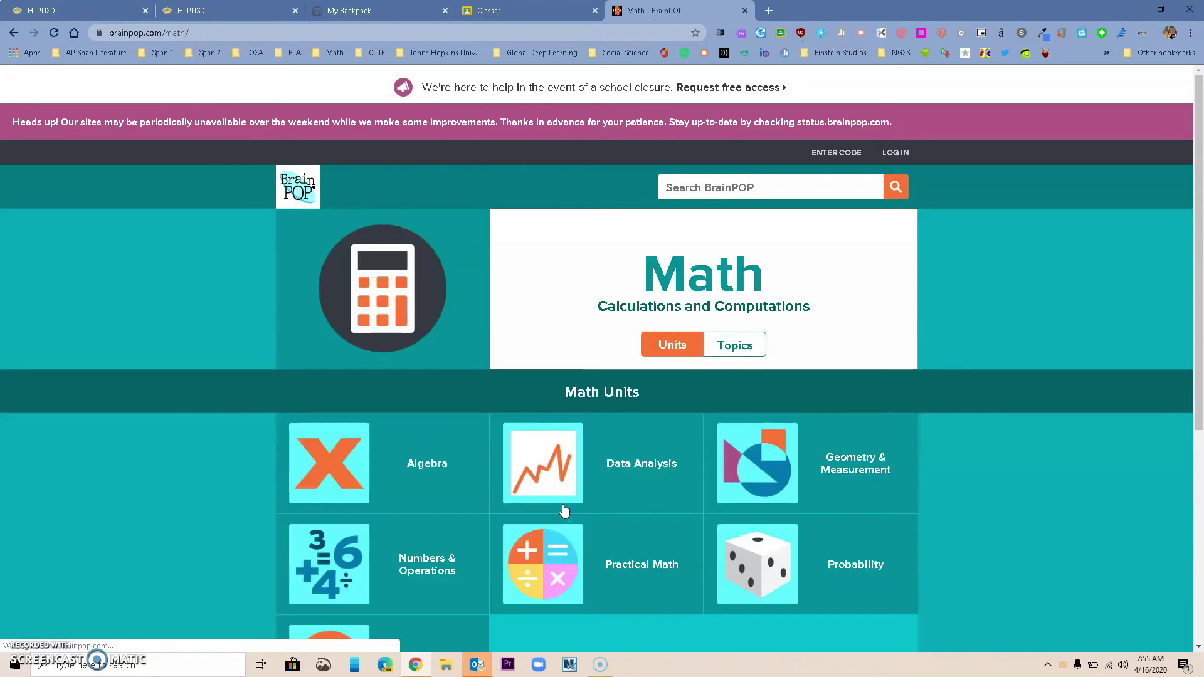
{"action": "left_click", "coordinate": [212, 32]}
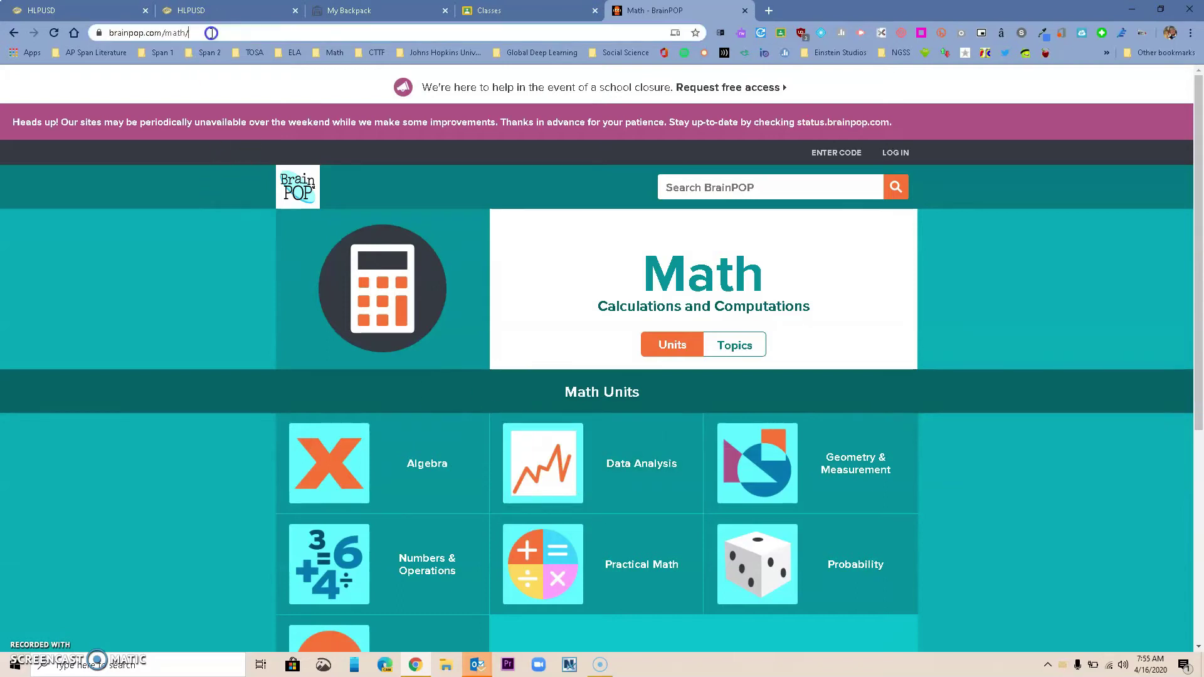
{"action": "right_click", "coordinate": [124, 35]}
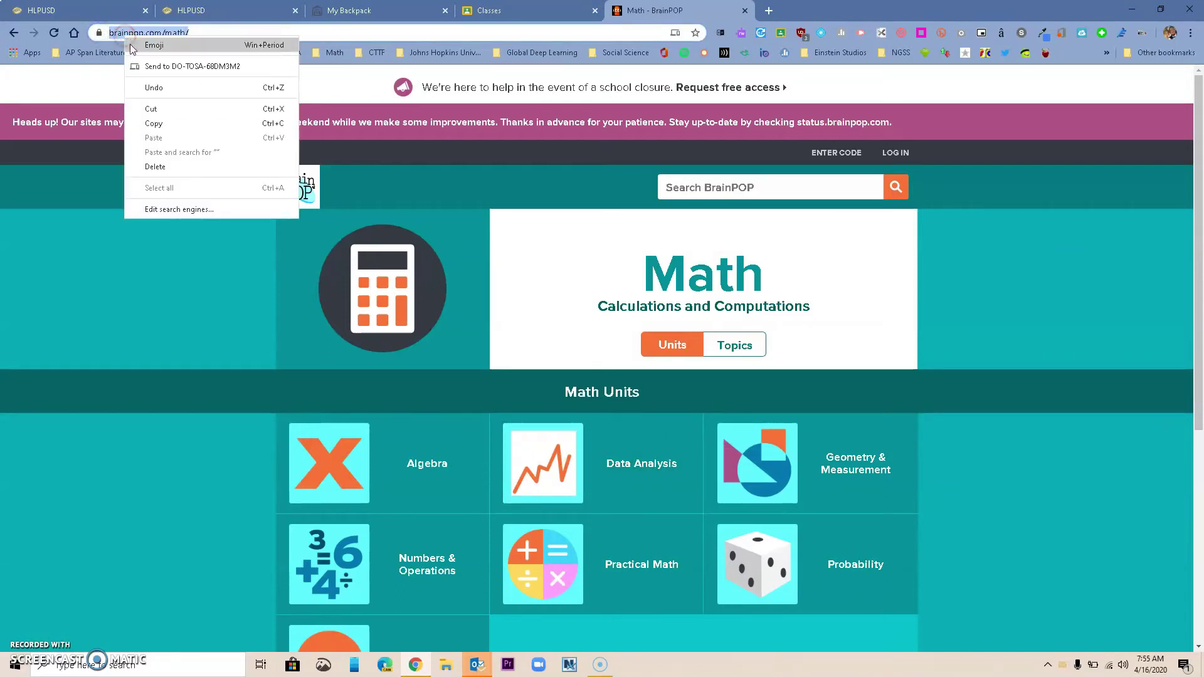
{"action": "left_click", "coordinate": [168, 125]}
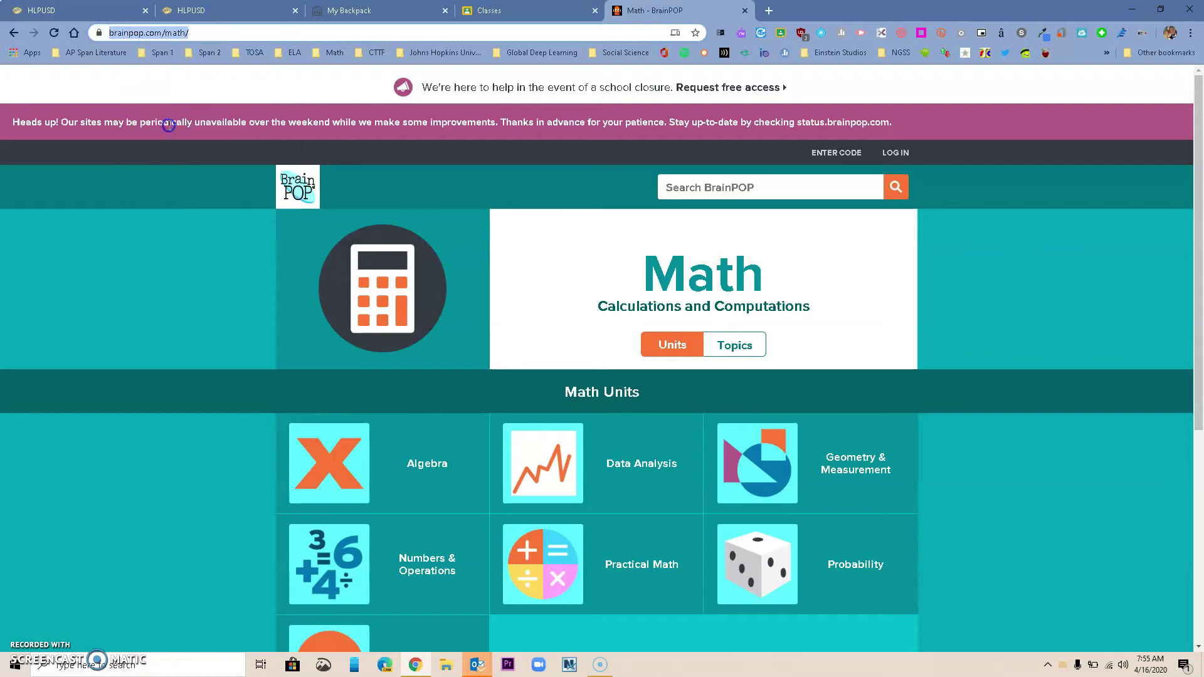
Paste the BrainPOP Math address into the new app's Website Url field.
{"action": "left_click", "coordinate": [373, 12]}
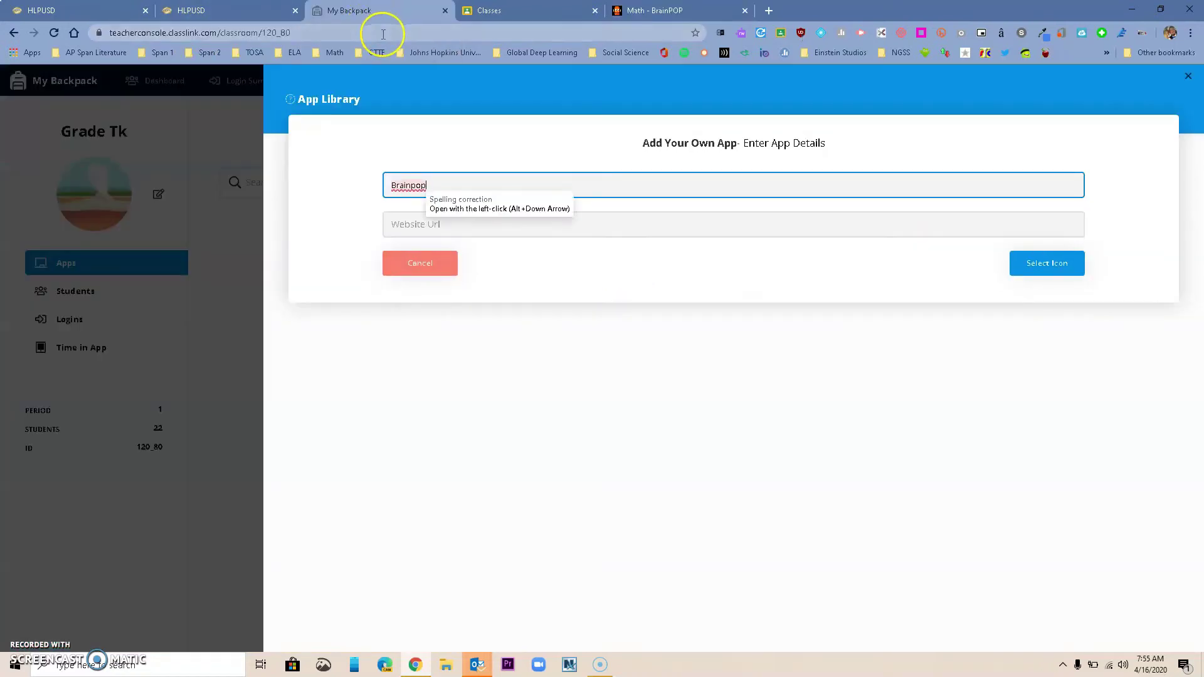
{"action": "left_click", "coordinate": [418, 224]}
{"action": "right_click", "coordinate": [418, 224]}
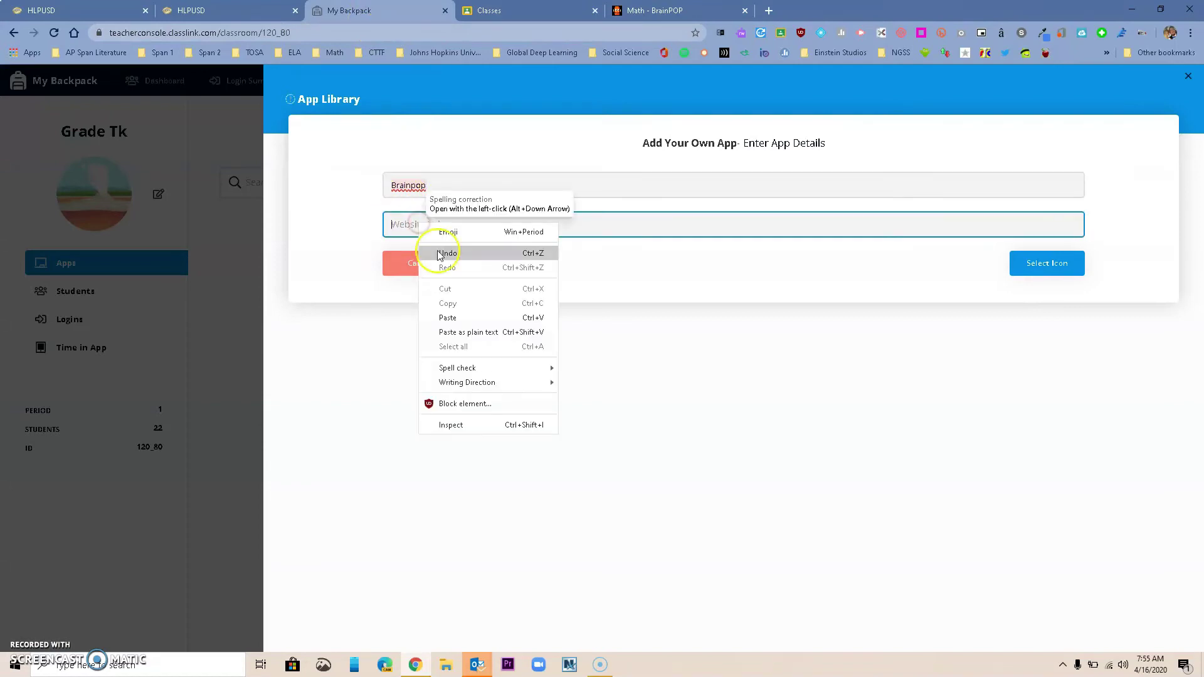
{"action": "left_click", "coordinate": [452, 315]}
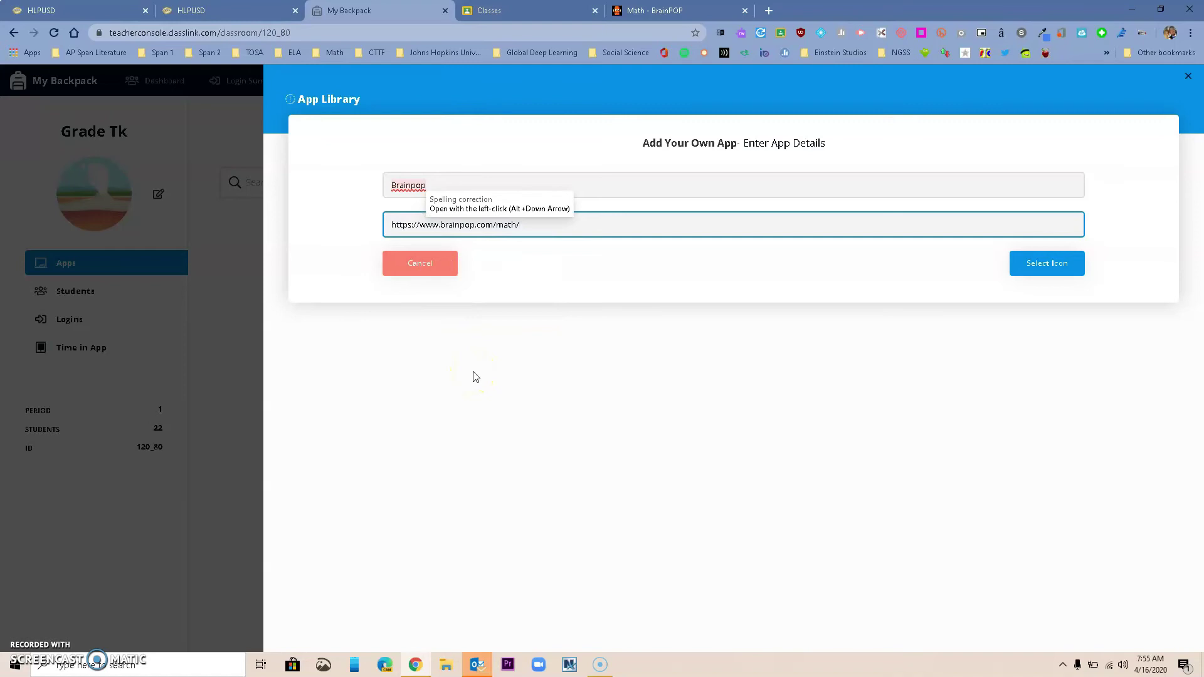
Give the app the brainpop icon and add it to the Grade Tk backpack.
{"action": "left_click", "coordinate": [1045, 274]}
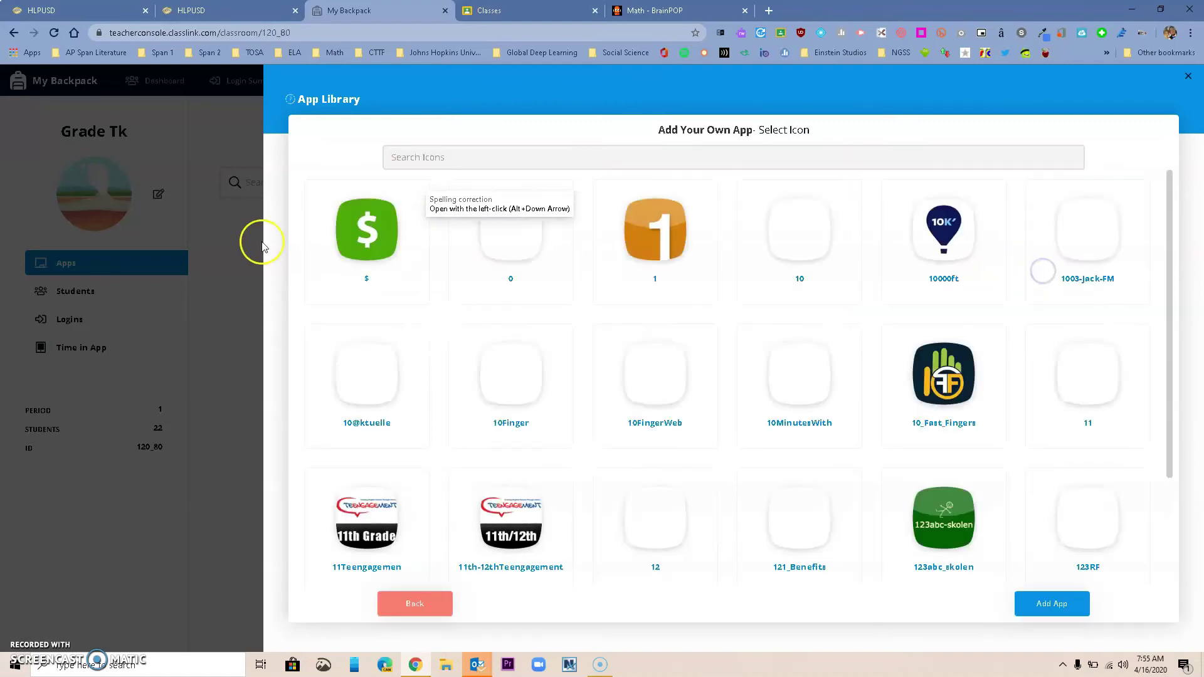
{"action": "left_click", "coordinate": [445, 163]}
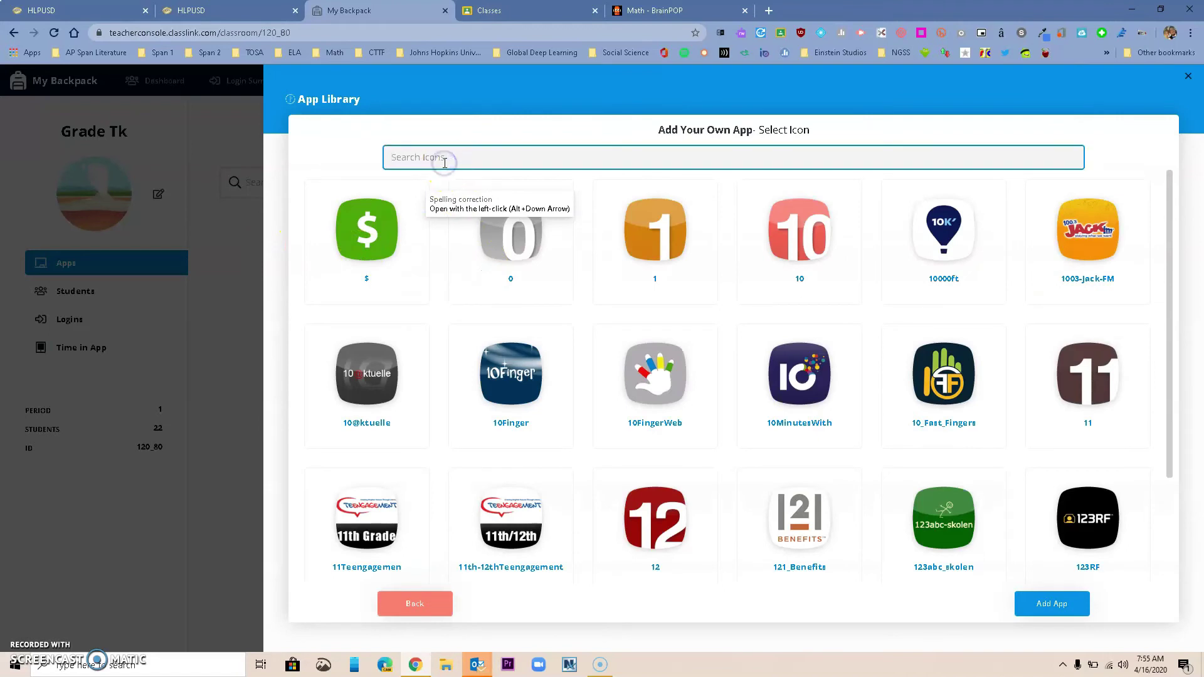
{"action": "type", "text": "brainpop"}
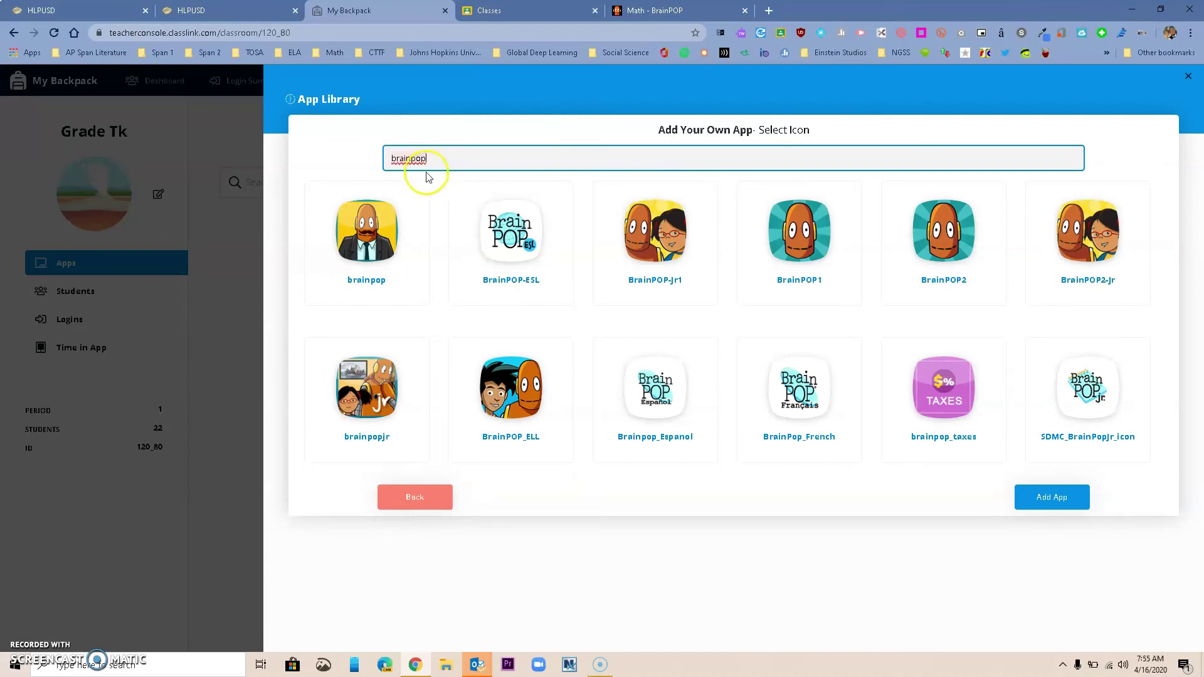
{"action": "left_click", "coordinate": [387, 259]}
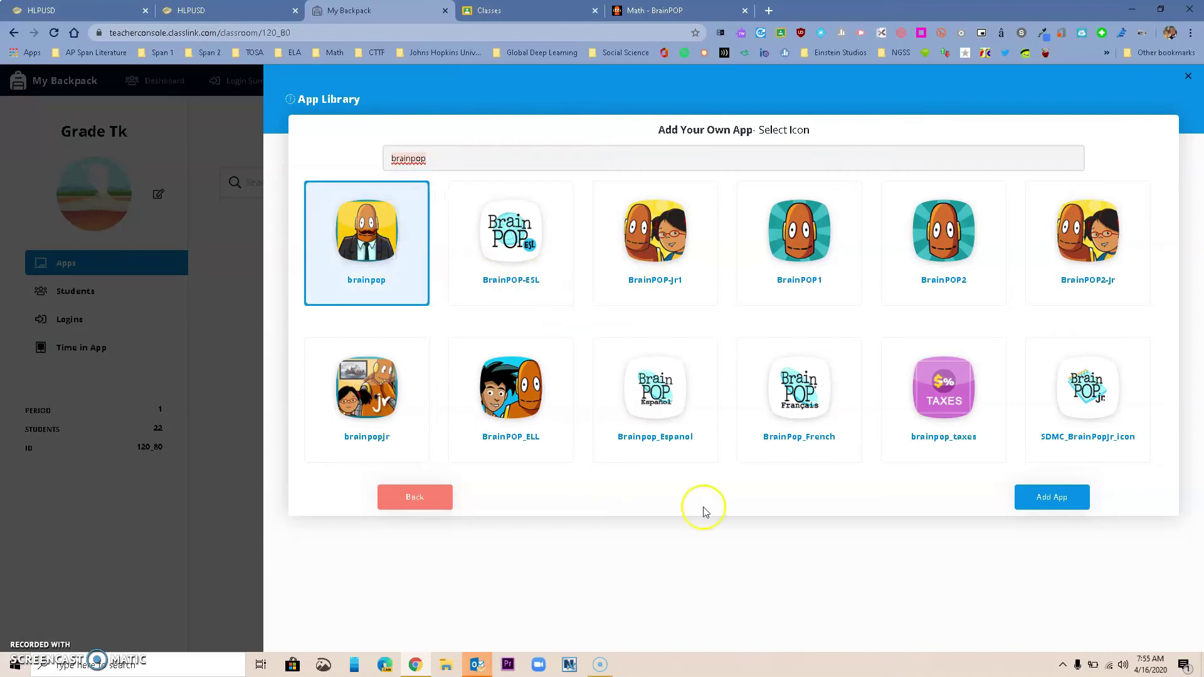
{"action": "left_click", "coordinate": [1049, 501]}
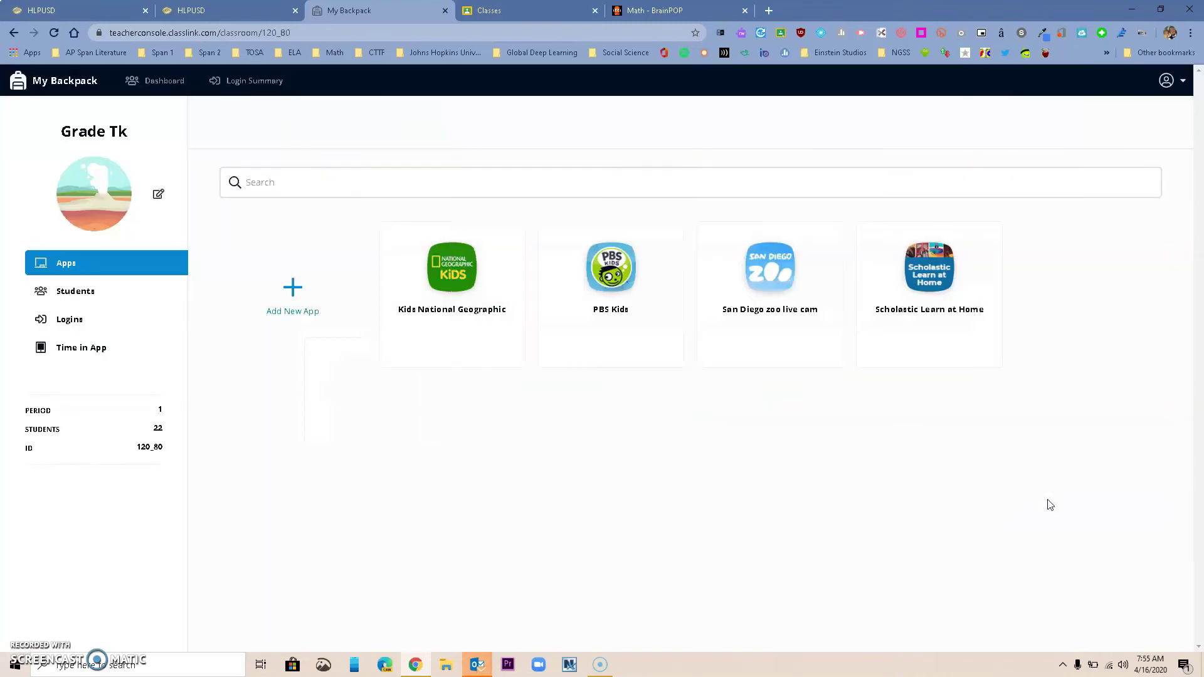
{"action": "mouse_move", "coordinate": [444, 342]}
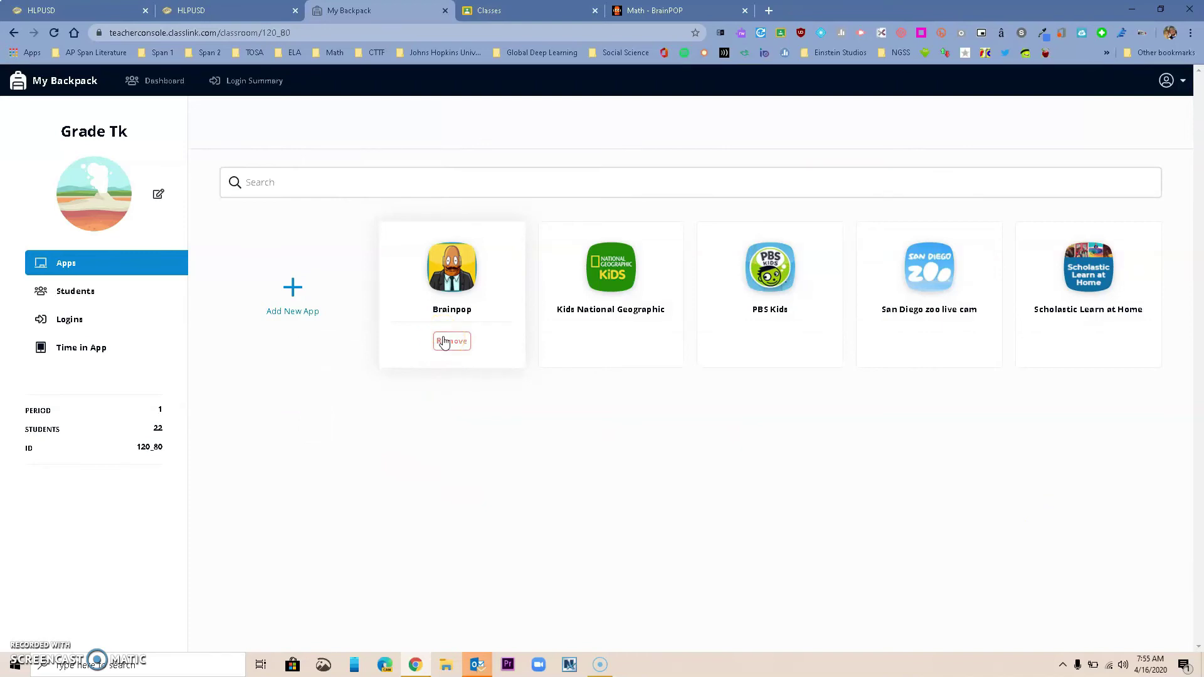
{"action": "left_click", "coordinate": [250, 11]}
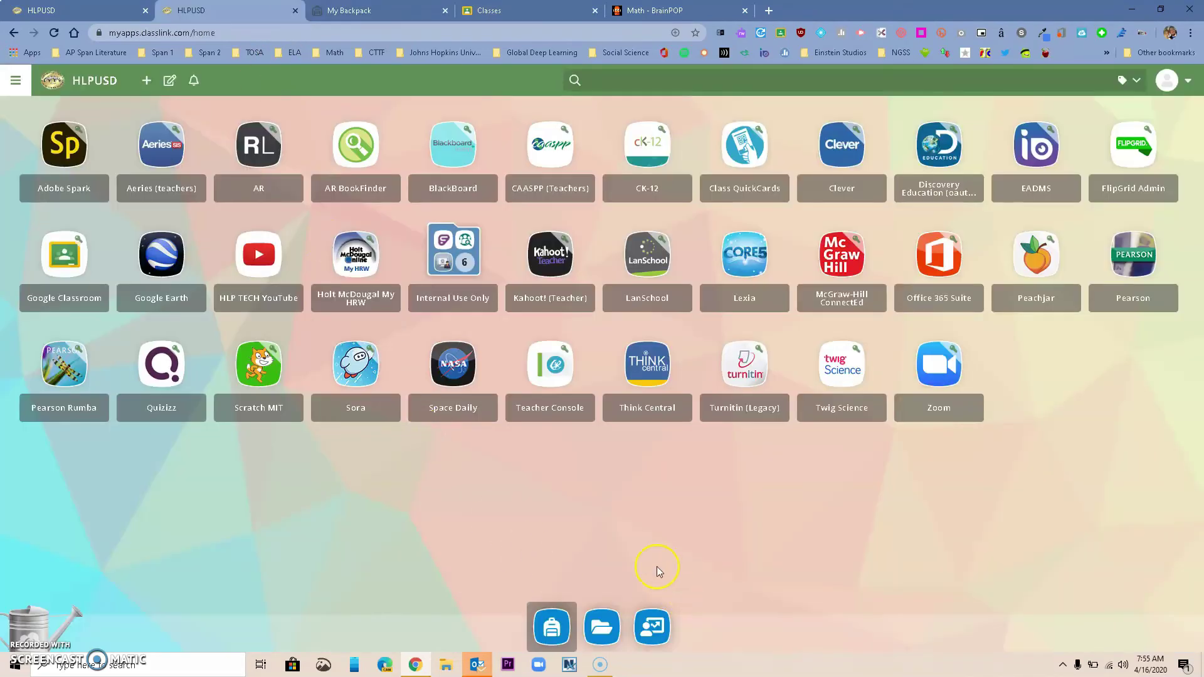
{"action": "left_click", "coordinate": [373, 11]}
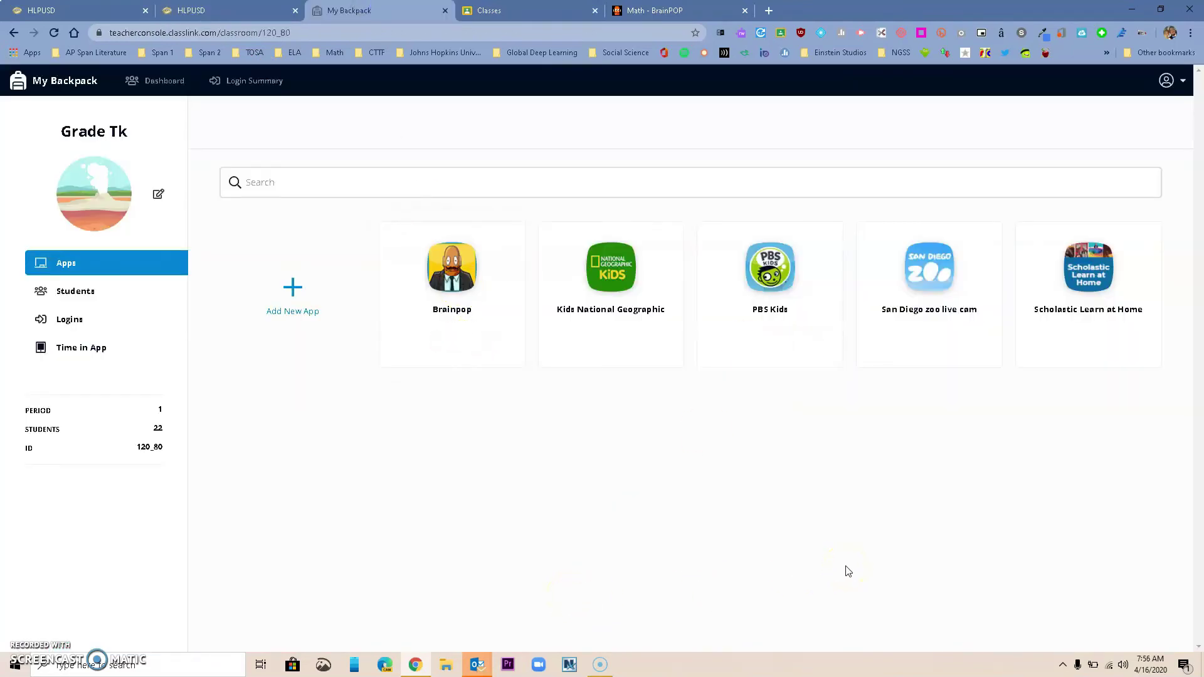
{"action": "left_click", "coordinate": [286, 11]}
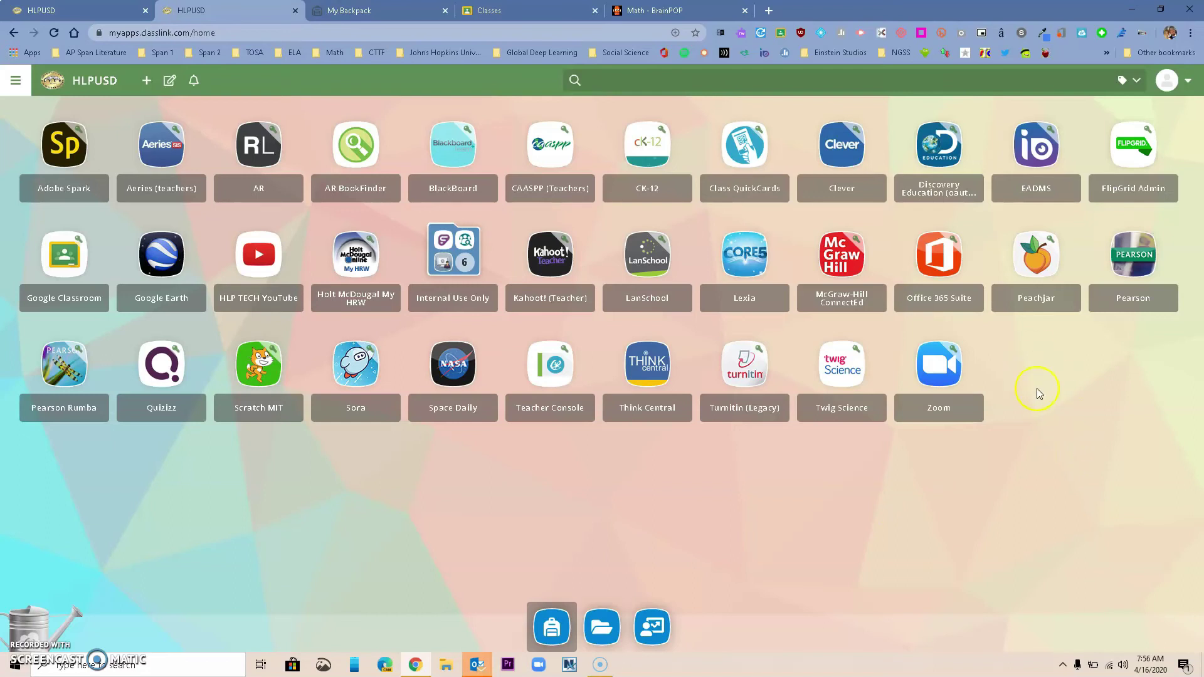
{"action": "left_click", "coordinate": [547, 622]}
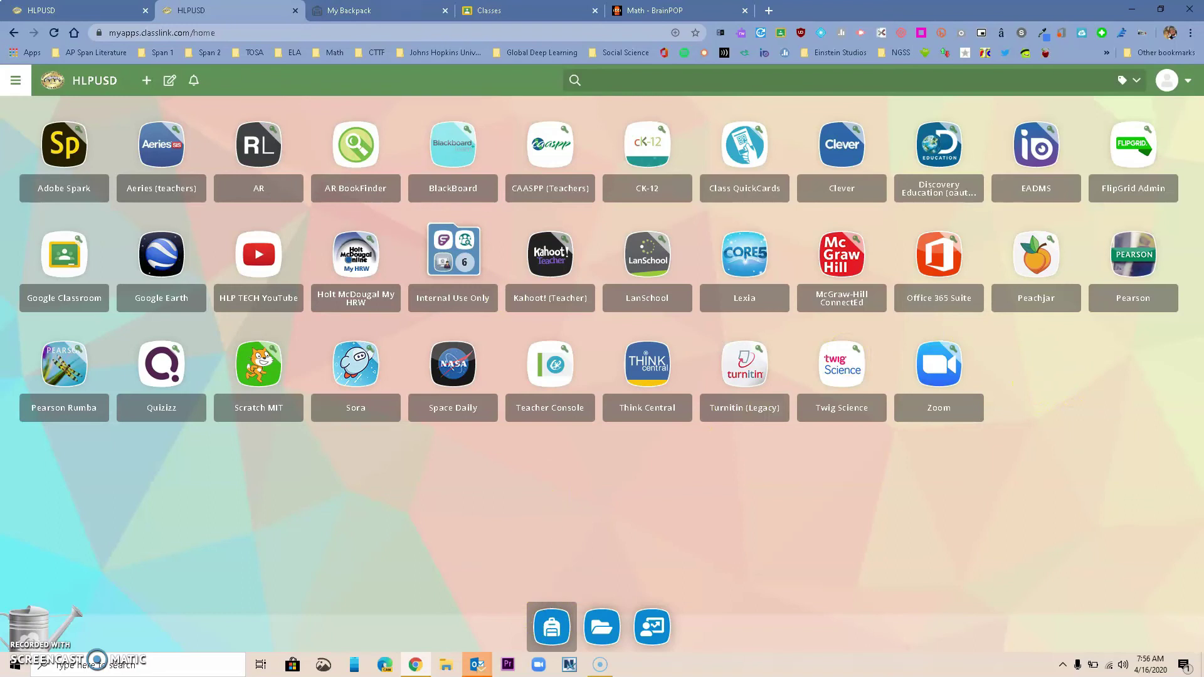